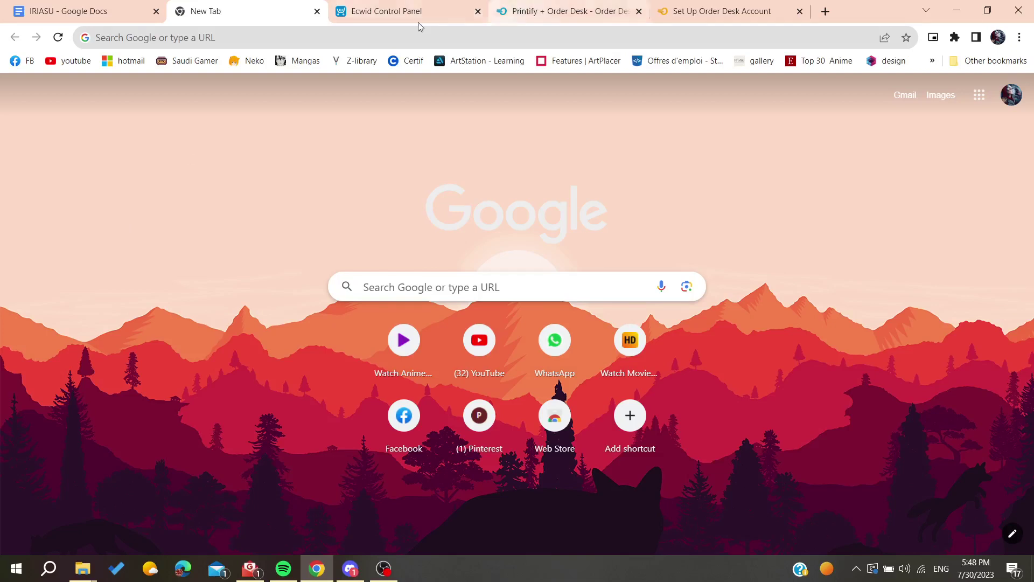
- From the Printify + Order Desk page, choose 'Add Printify to Order Desk' to reach the login page
{"action": "left_click", "coordinate": [526, 7]}
{"action": "scroll", "coordinate": [274, 132], "scroll_direction": "up", "scroll_amount": 3}
{"action": "scroll", "coordinate": [273, 132], "scroll_direction": "up", "scroll_amount": 3}
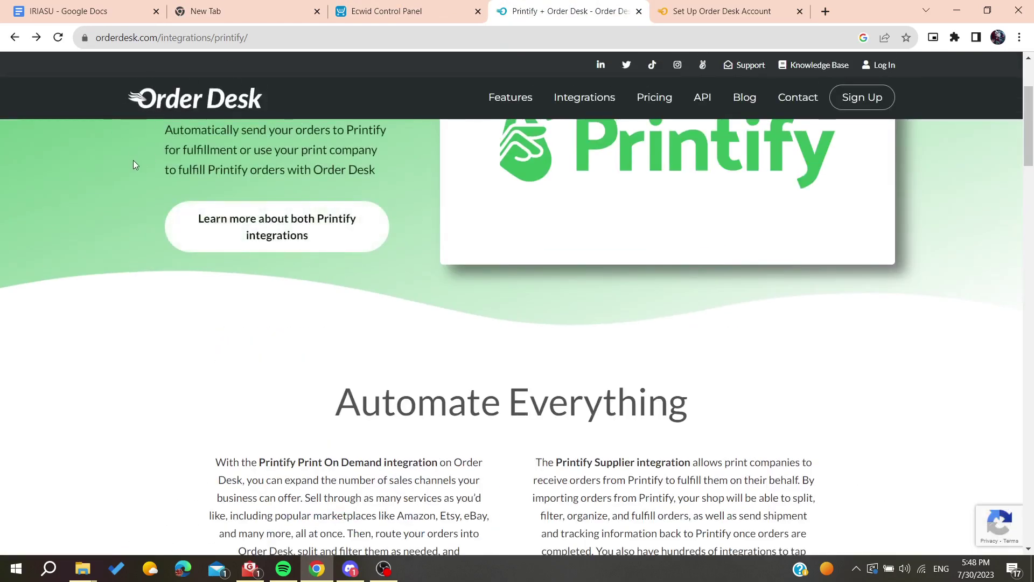
{"action": "scroll", "coordinate": [133, 159], "scroll_direction": "up", "scroll_amount": 1}
{"action": "scroll", "coordinate": [132, 159], "scroll_direction": "up", "scroll_amount": 2}
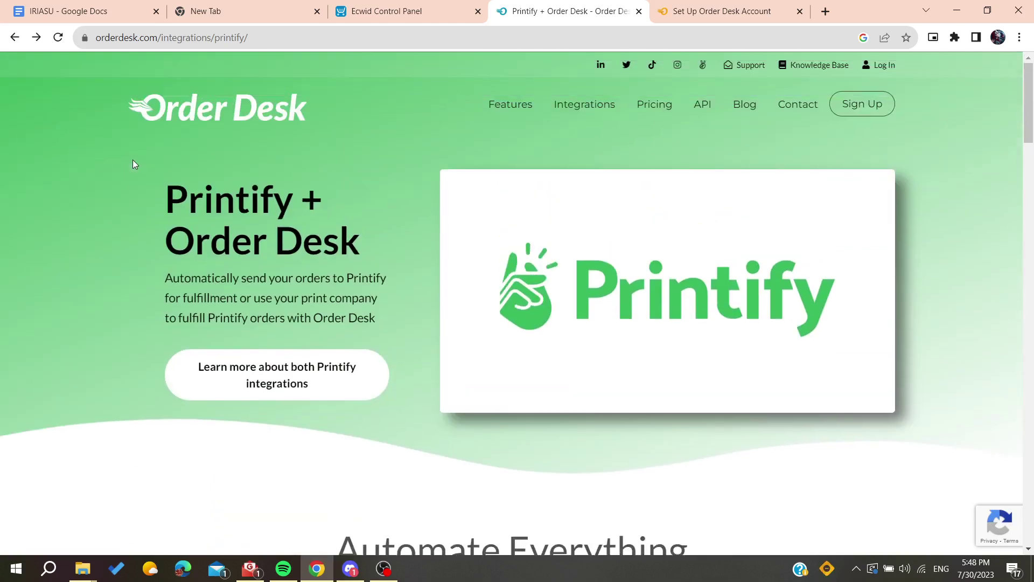
{"action": "scroll", "coordinate": [202, 164], "scroll_direction": "down", "scroll_amount": 4}
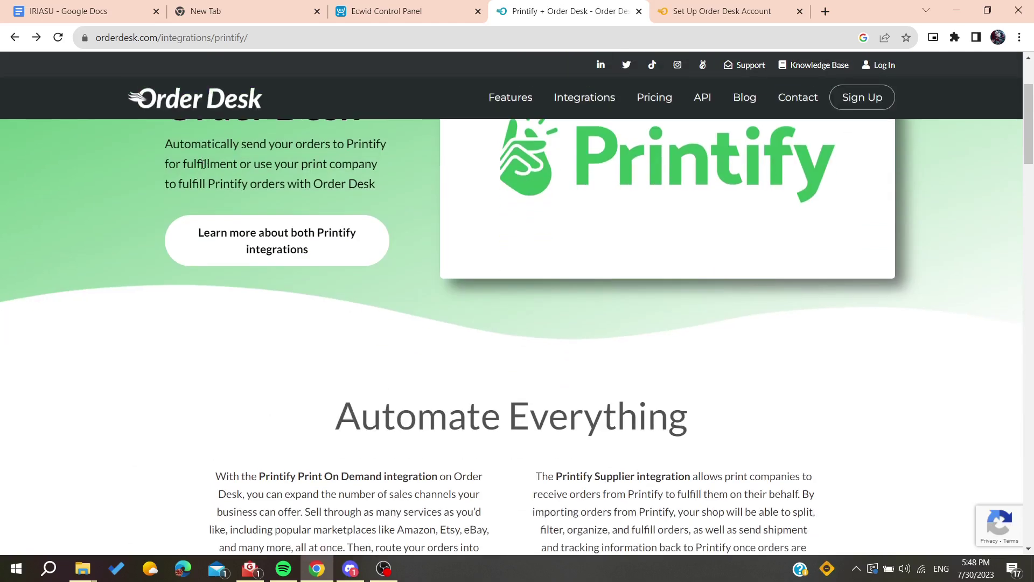
{"action": "left_click", "coordinate": [426, 11]}
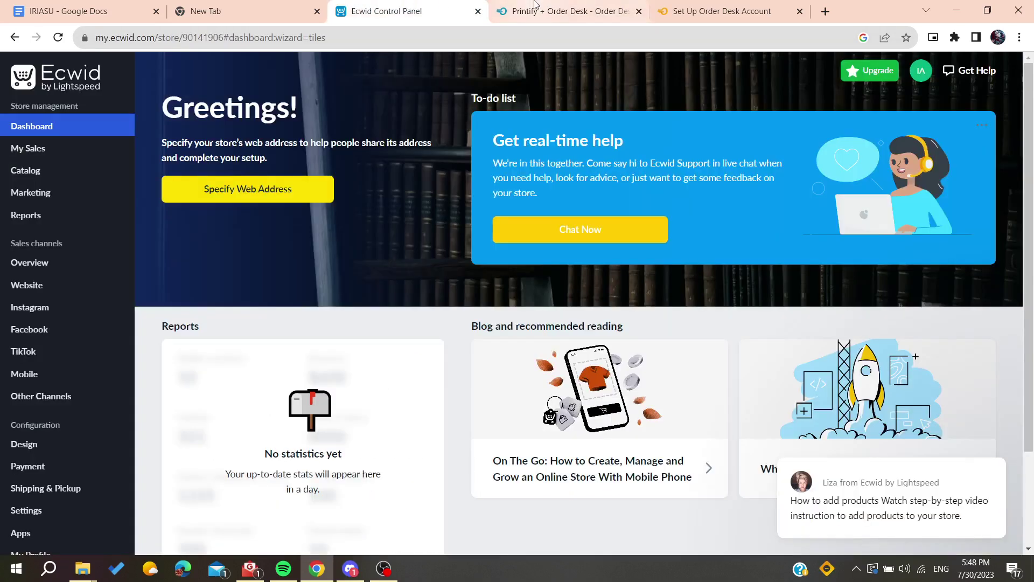
{"action": "left_click", "coordinate": [533, 10]}
{"action": "scroll", "coordinate": [221, 268], "scroll_direction": "down", "scroll_amount": 6}
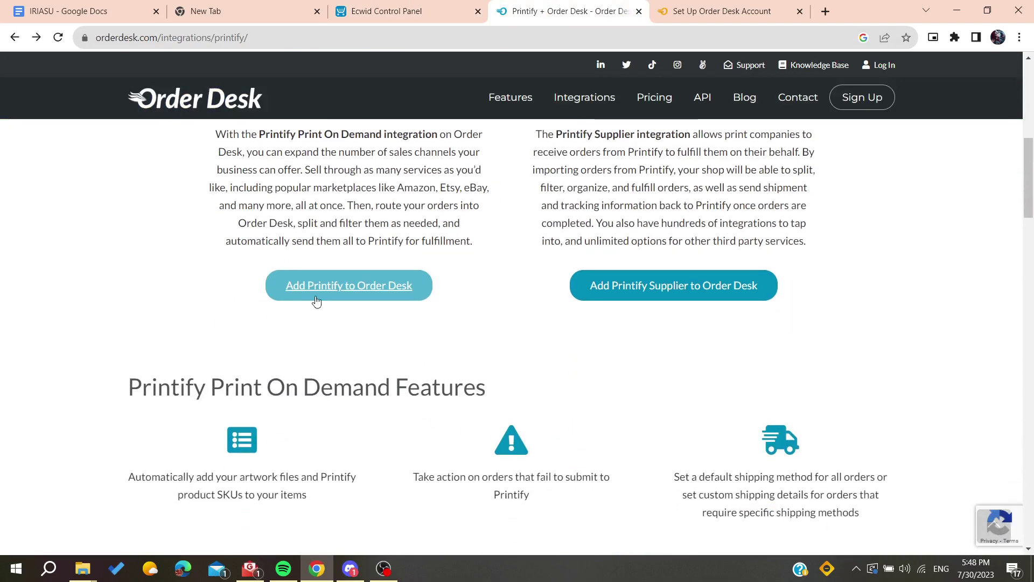
{"action": "left_click", "coordinate": [320, 291]}
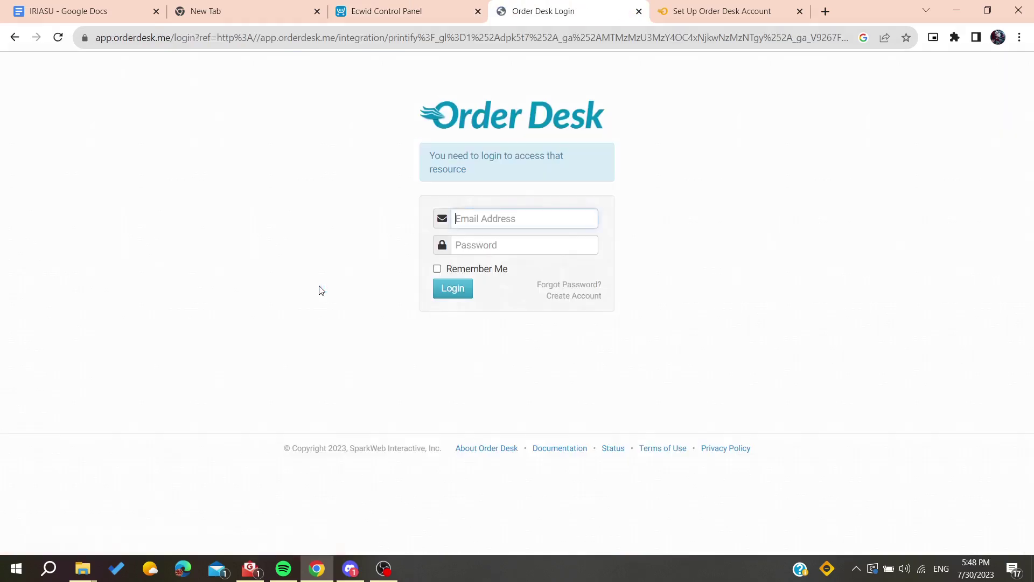
- Create the Order Desk account with store name 'printy' and dismiss the save-password prompt
{"action": "left_click", "coordinate": [561, 298]}
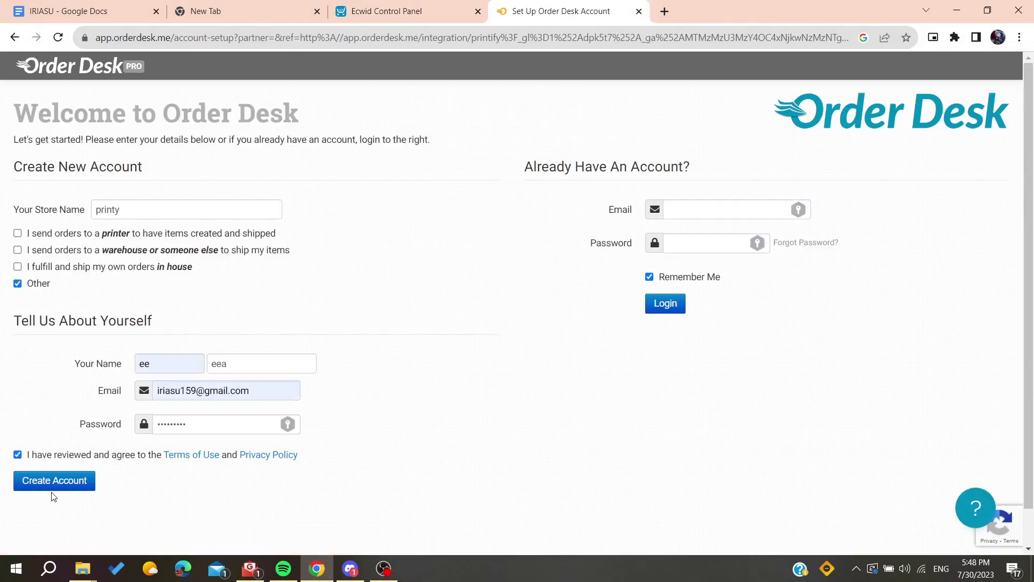
{"action": "left_click", "coordinate": [50, 477]}
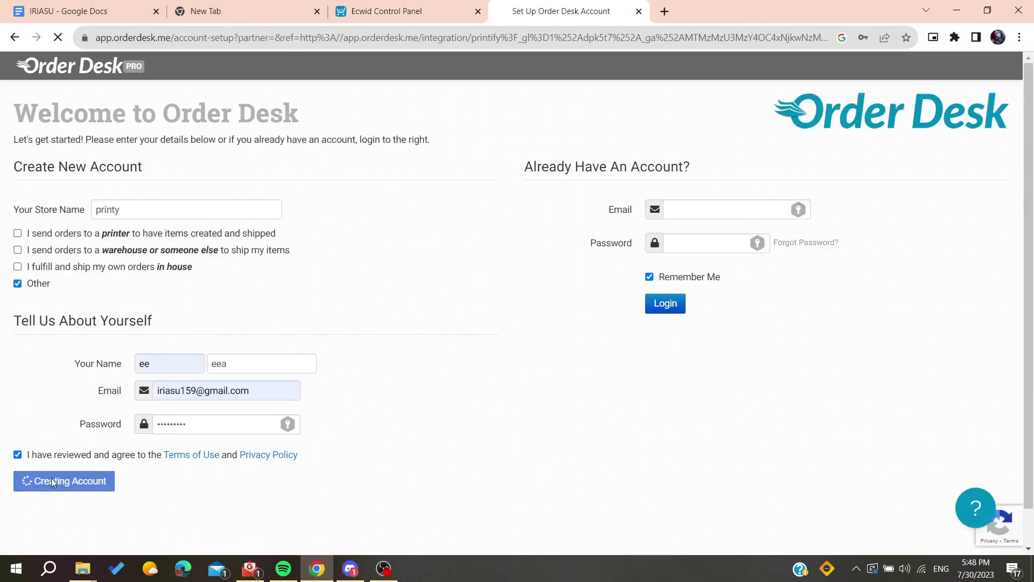
{"action": "left_click", "coordinate": [170, 311]}
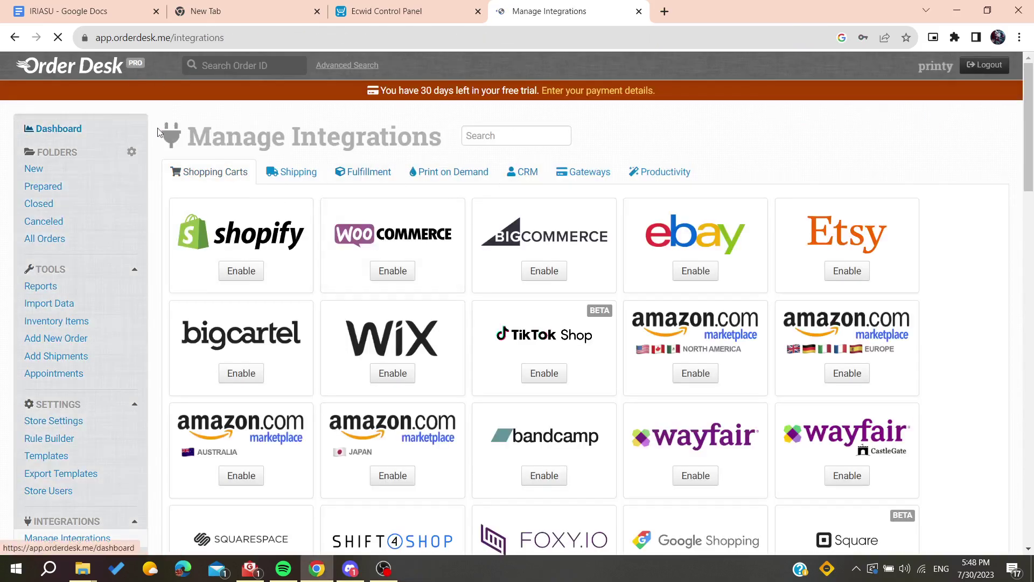
- Decline browser password saving and look over the Manage Integrations page
{"action": "left_click_drag", "start_coordinate": [184, 136], "coordinate": [430, 139]}
{"action": "left_click", "coordinate": [883, 233]}
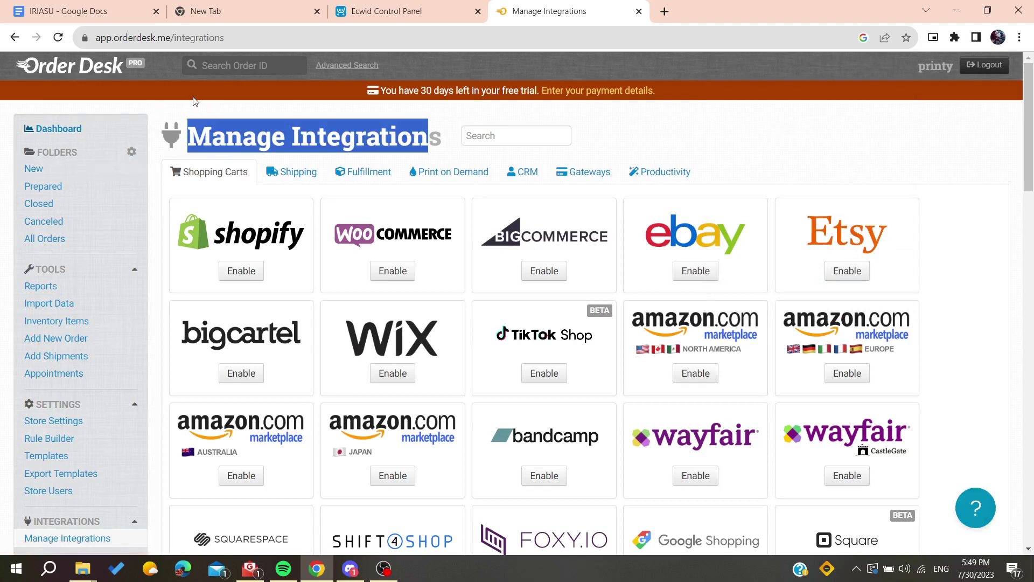
{"action": "left_click", "coordinate": [167, 119]}
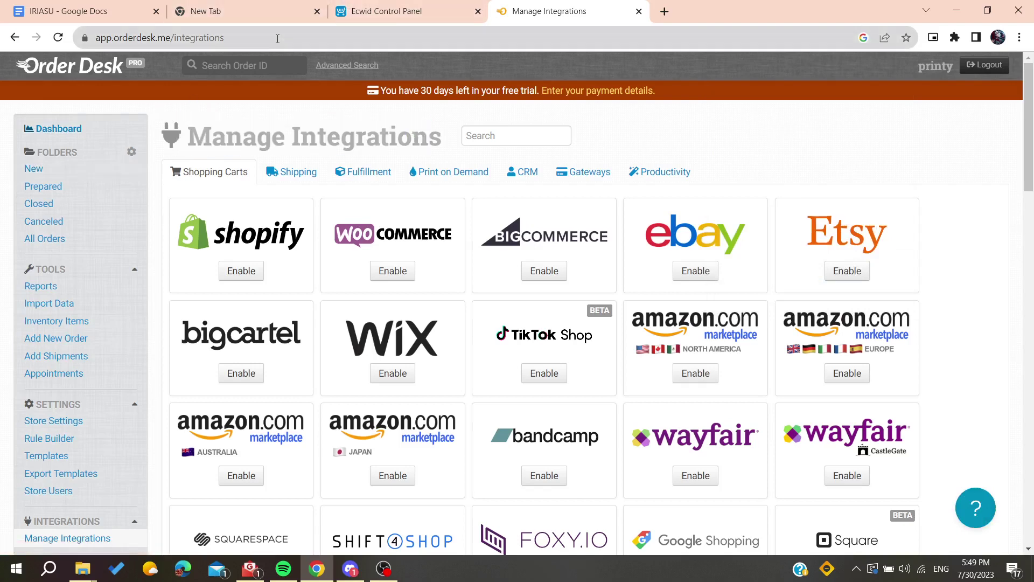
{"action": "scroll", "coordinate": [198, 256], "scroll_direction": "down", "scroll_amount": 8}
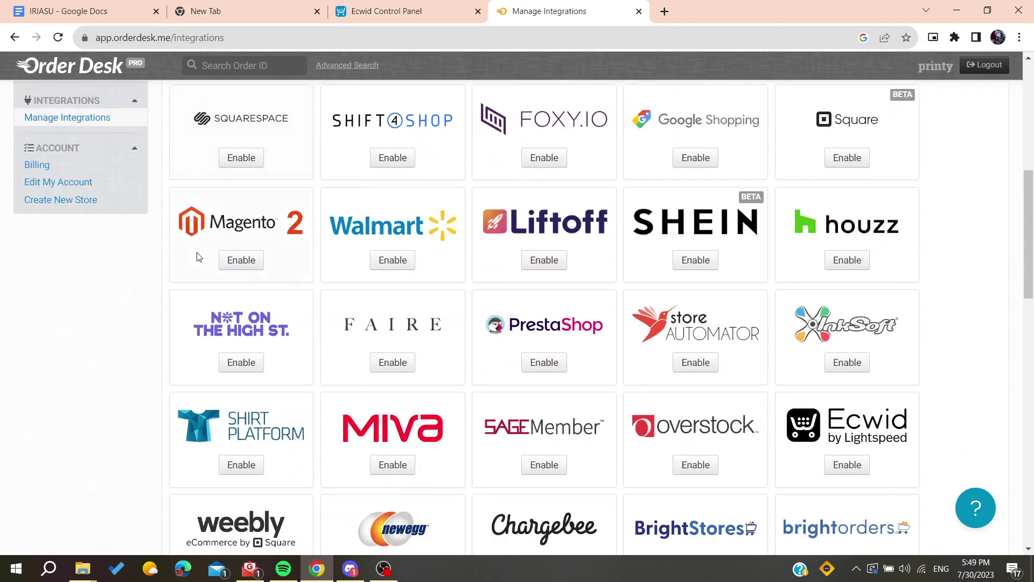
{"action": "scroll", "coordinate": [198, 259], "scroll_direction": "up", "scroll_amount": 8}
{"action": "left_click", "coordinate": [490, 140]}
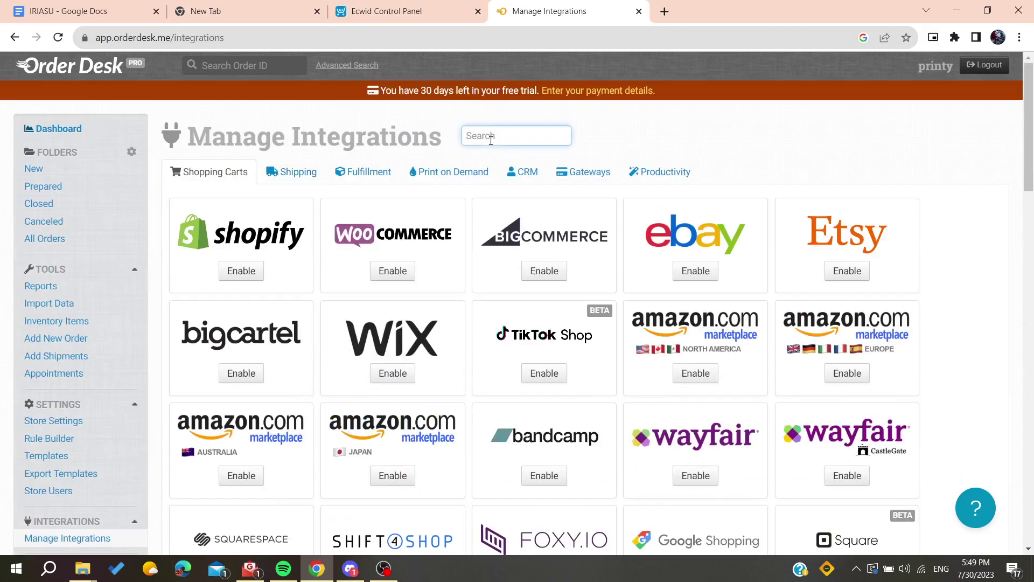
- Enable Printify under Print on Demand and allow Order Desk access to the Printify account
{"action": "left_click", "coordinate": [422, 173]}
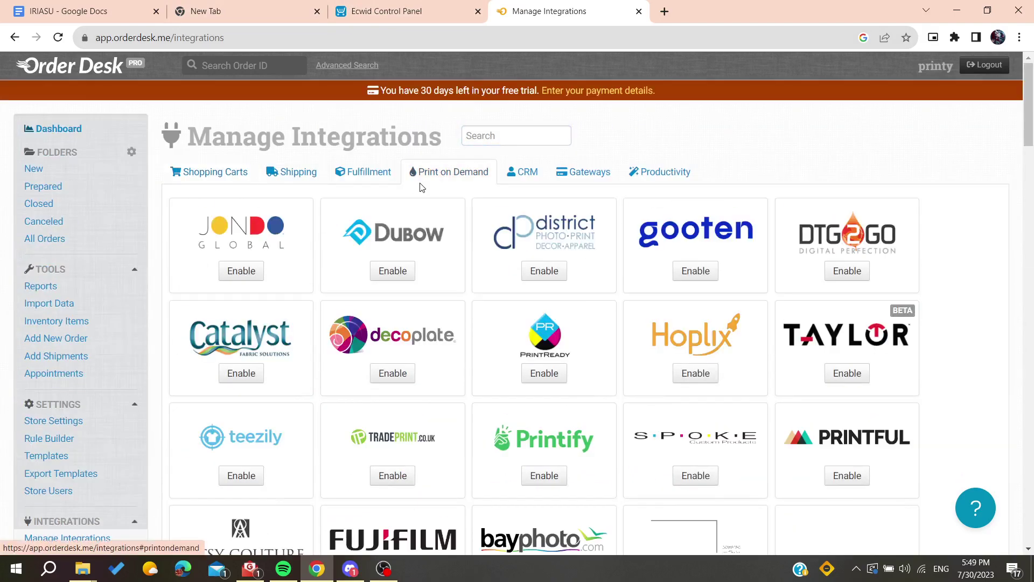
{"action": "left_click", "coordinate": [516, 141]}
{"action": "left_click", "coordinate": [542, 471]}
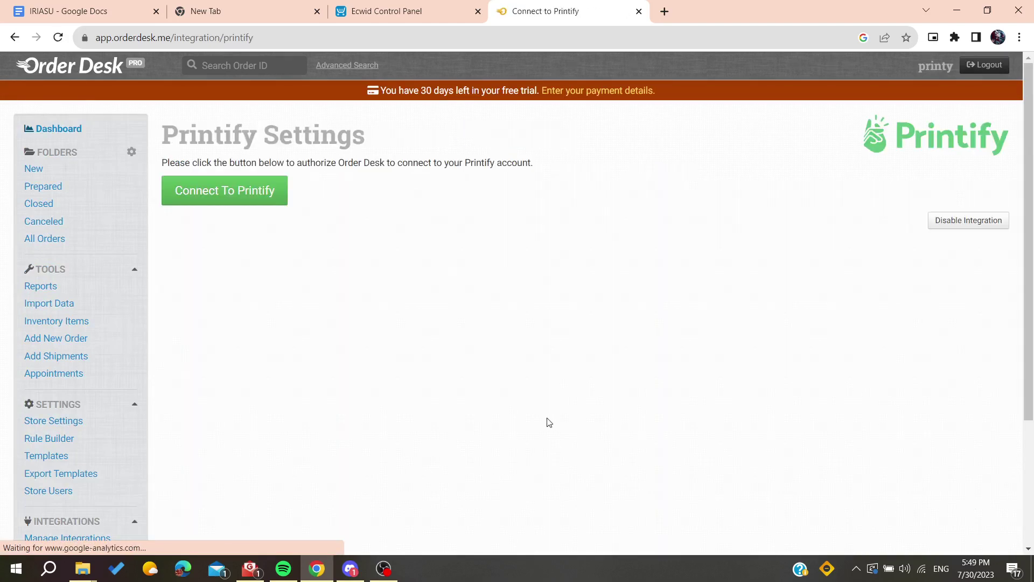
{"action": "left_click", "coordinate": [227, 189]}
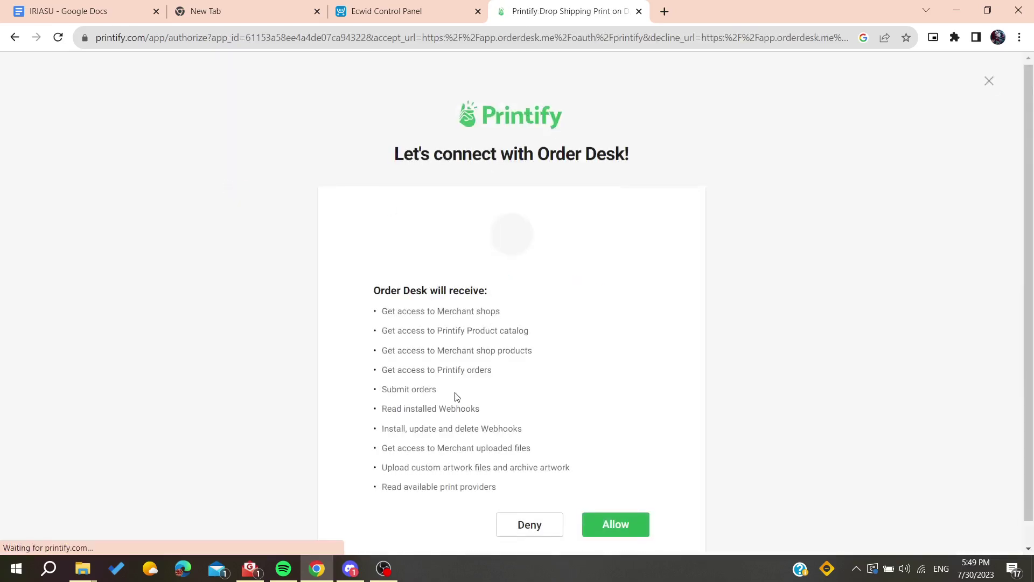
{"action": "left_click", "coordinate": [603, 506]}
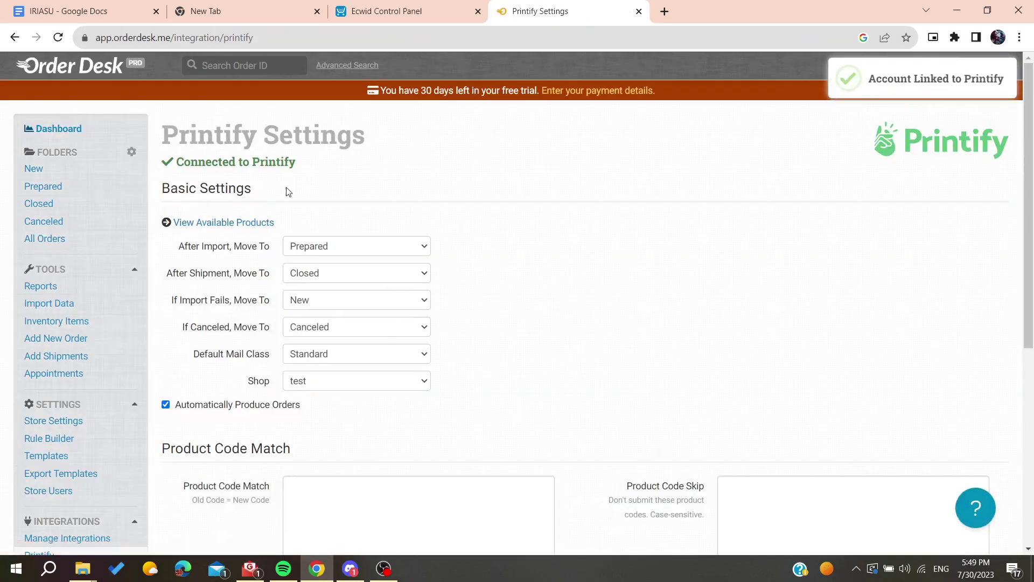
- Review the Connected to Printify confirmation and return to the integrations list
{"action": "left_click_drag", "start_coordinate": [192, 164], "coordinate": [344, 160]}
{"action": "scroll", "coordinate": [376, 202], "scroll_direction": "down", "scroll_amount": 2}
{"action": "scroll", "coordinate": [374, 203], "scroll_direction": "up", "scroll_amount": 2}
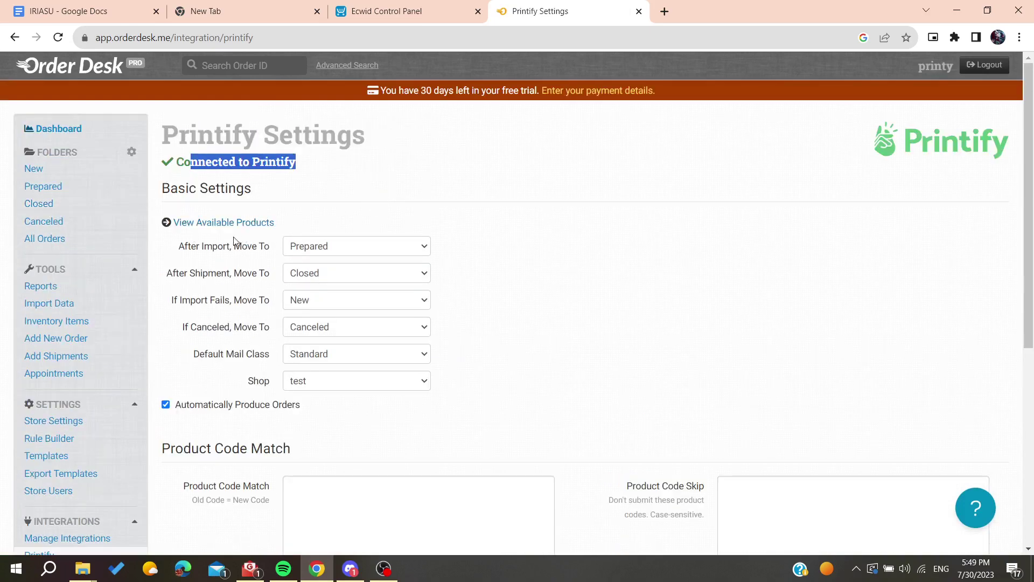
{"action": "scroll", "coordinate": [192, 312], "scroll_direction": "down", "scroll_amount": 5}
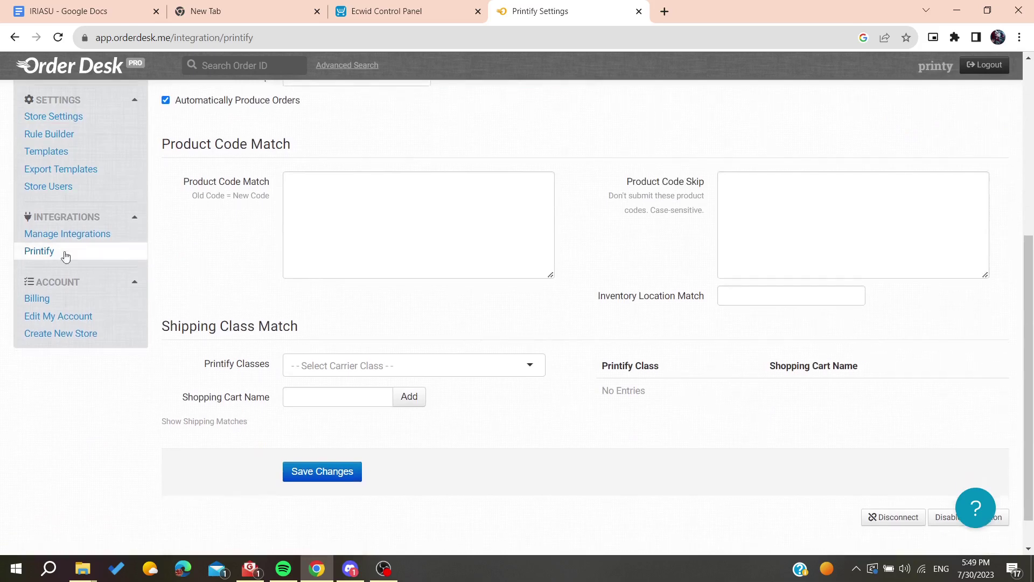
{"action": "left_click", "coordinate": [61, 233]}
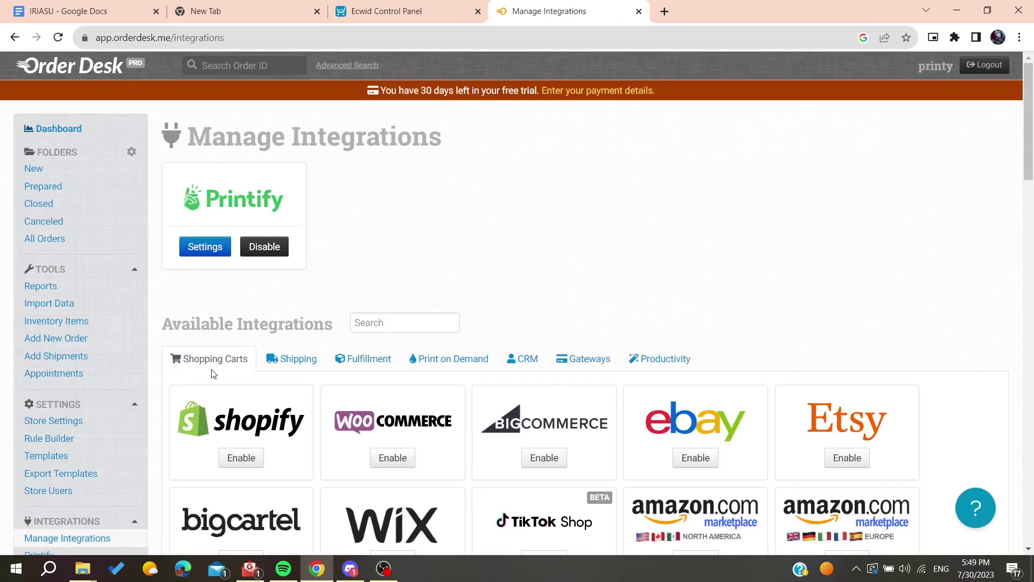
- Enable the Ecwid integration and approve Order Desk's access to the Ecwid store
{"action": "scroll", "coordinate": [207, 373], "scroll_direction": "down", "scroll_amount": 7}
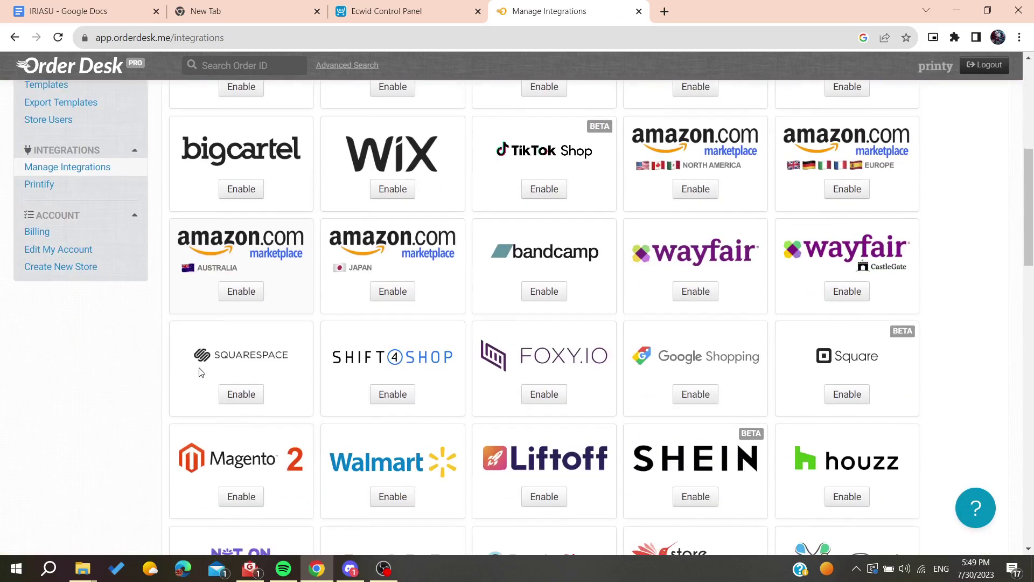
{"action": "scroll", "coordinate": [200, 371], "scroll_direction": "down", "scroll_amount": 7}
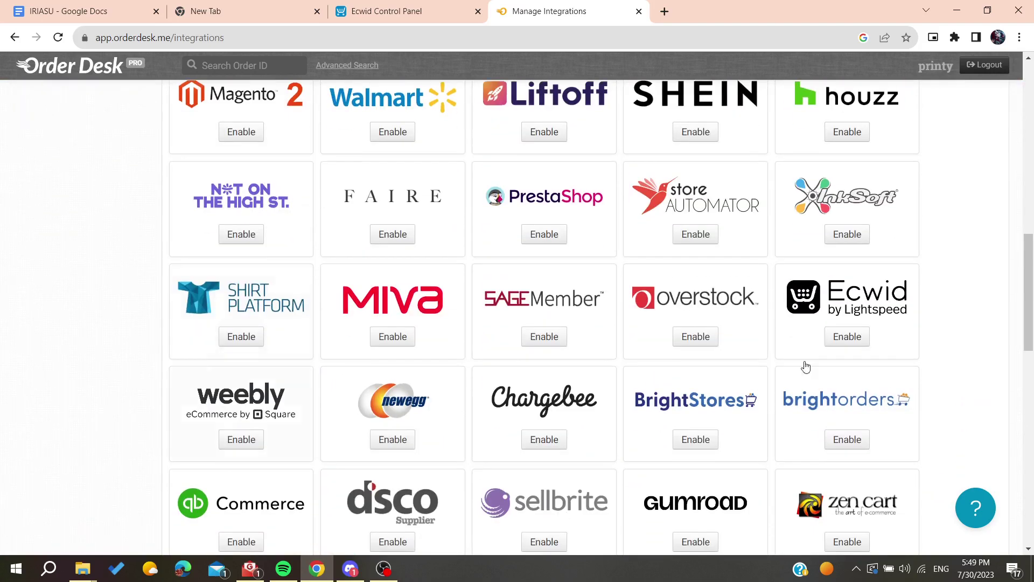
{"action": "left_click", "coordinate": [843, 336]}
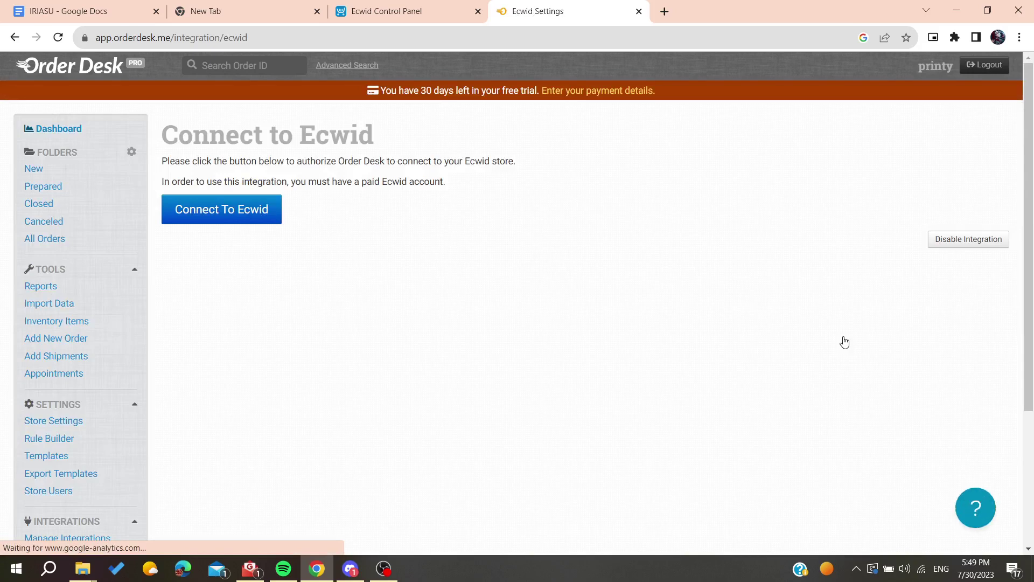
{"action": "left_click", "coordinate": [237, 221]}
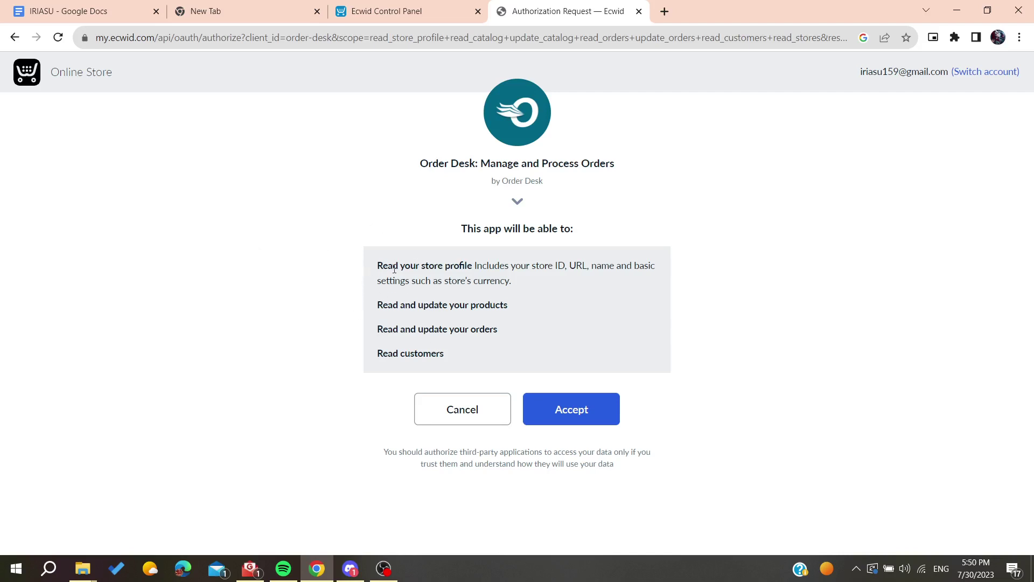
{"action": "left_click", "coordinate": [546, 412]}
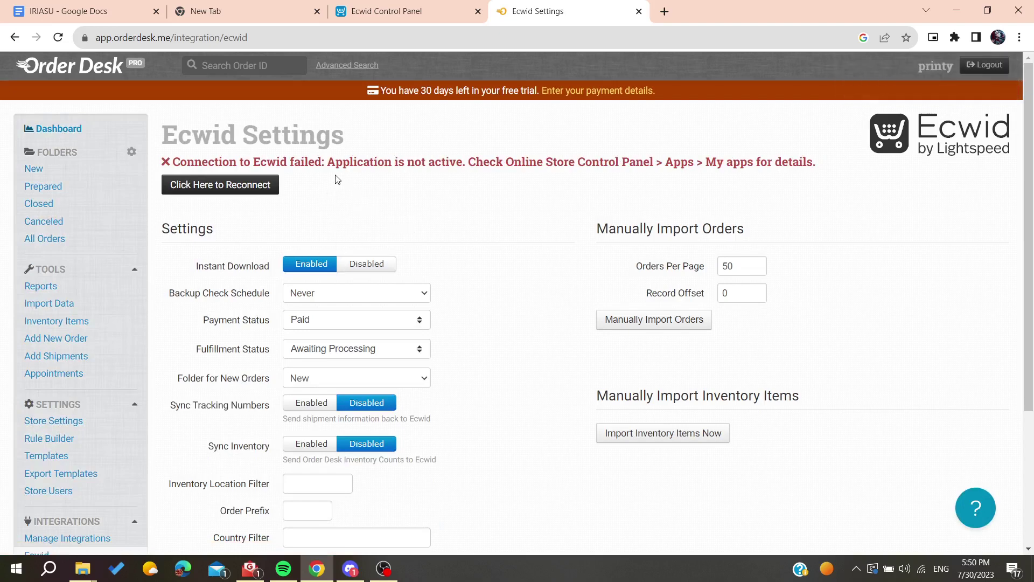
- Read the inactive-application connection error on Ecwid Settings, then switch to the Ecwid control panel
{"action": "left_click_drag", "start_coordinate": [367, 163], "coordinate": [656, 168]}
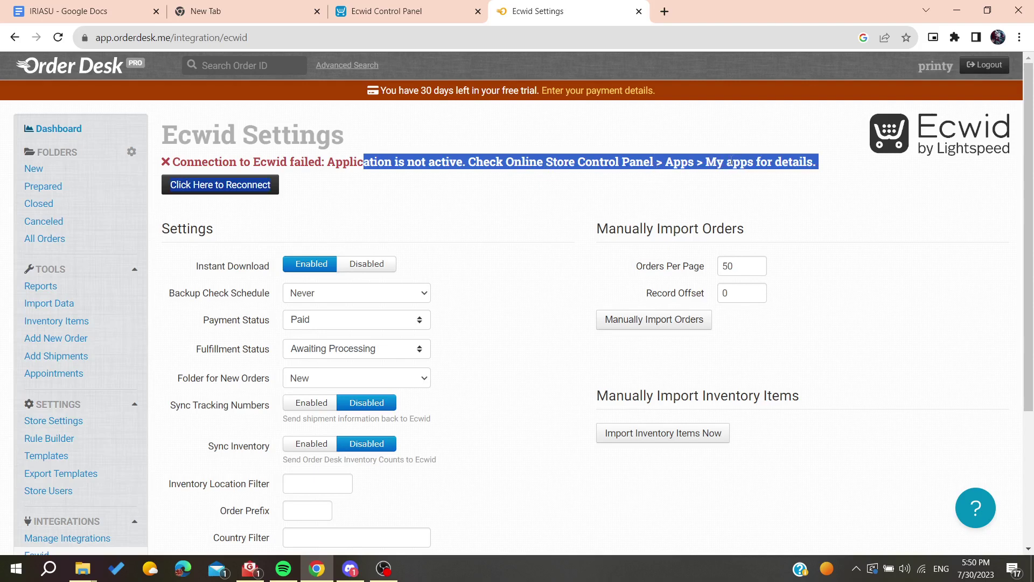
{"action": "scroll", "coordinate": [2, 296], "scroll_direction": "down", "scroll_amount": 1}
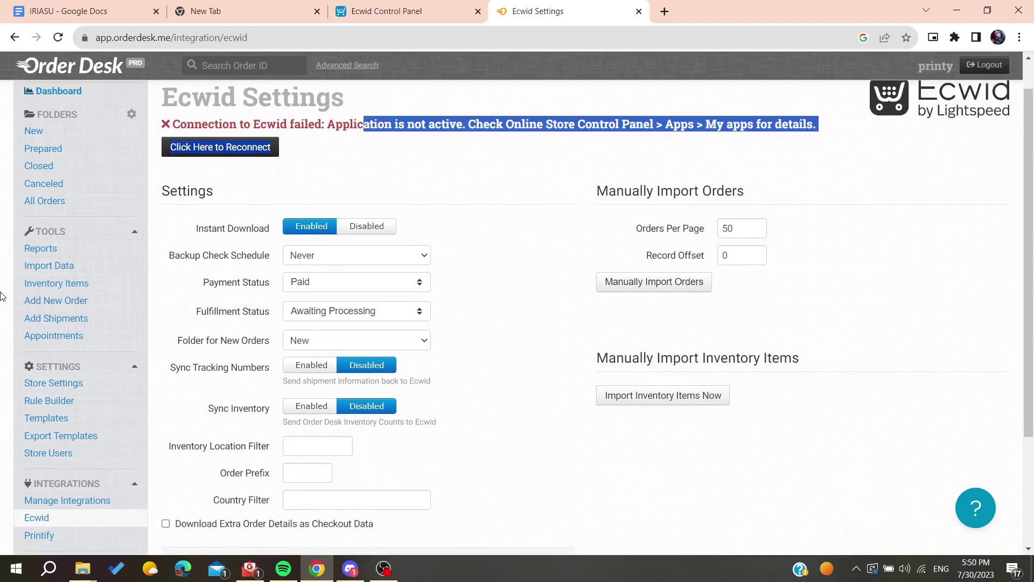
{"action": "scroll", "coordinate": [3, 301], "scroll_direction": "down", "scroll_amount": 1}
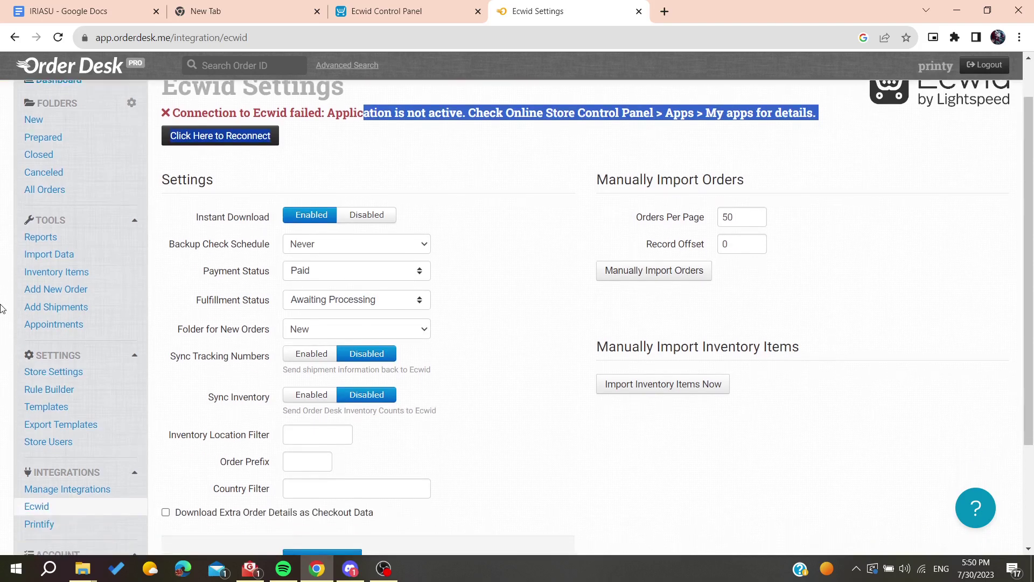
{"action": "left_click", "coordinate": [2, 322]}
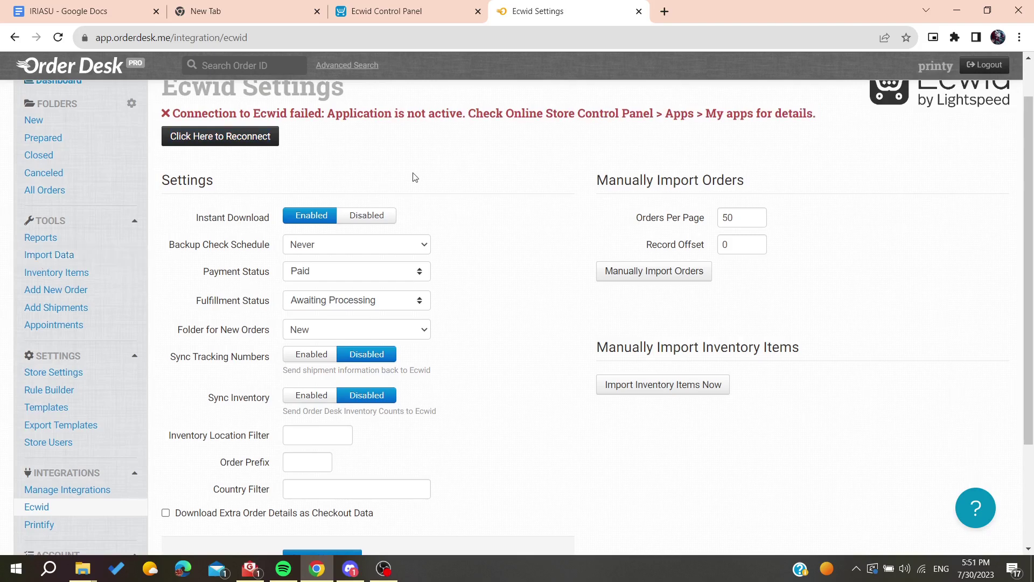
{"action": "scroll", "coordinate": [238, 125], "scroll_direction": "up", "scroll_amount": 2}
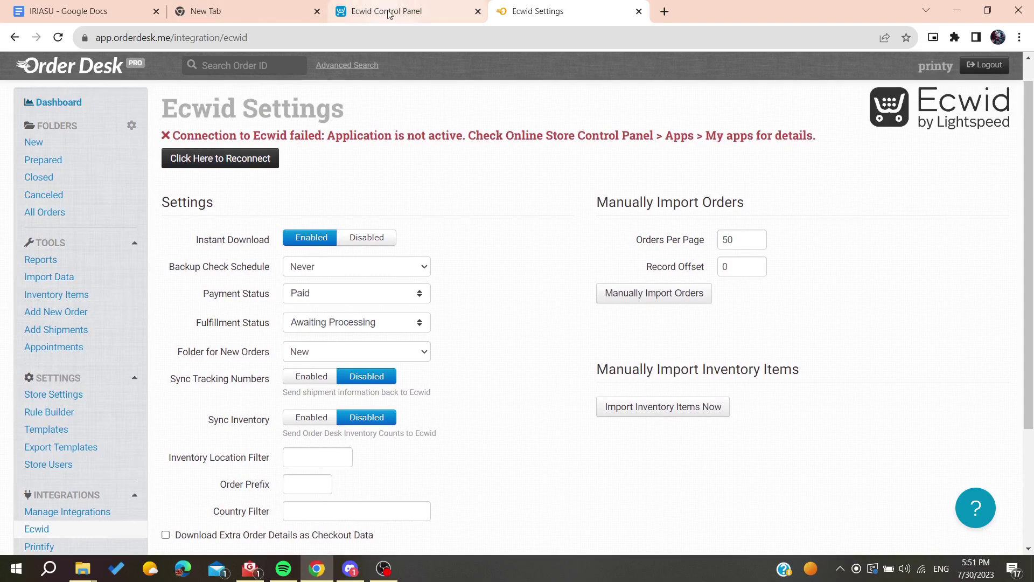
{"action": "scroll", "coordinate": [3, 409], "scroll_direction": "down", "scroll_amount": 1}
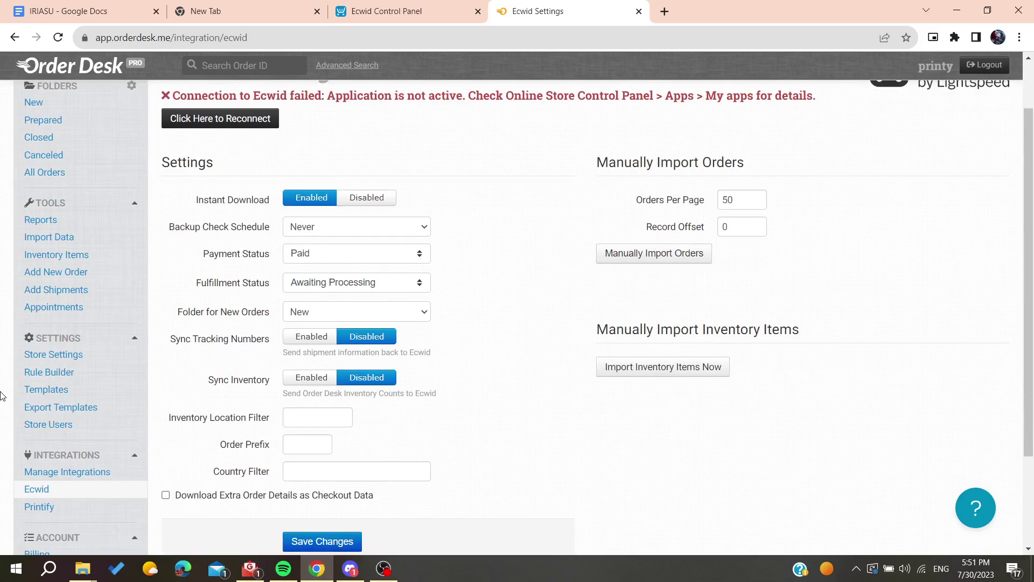
{"action": "left_click", "coordinate": [411, 7]}
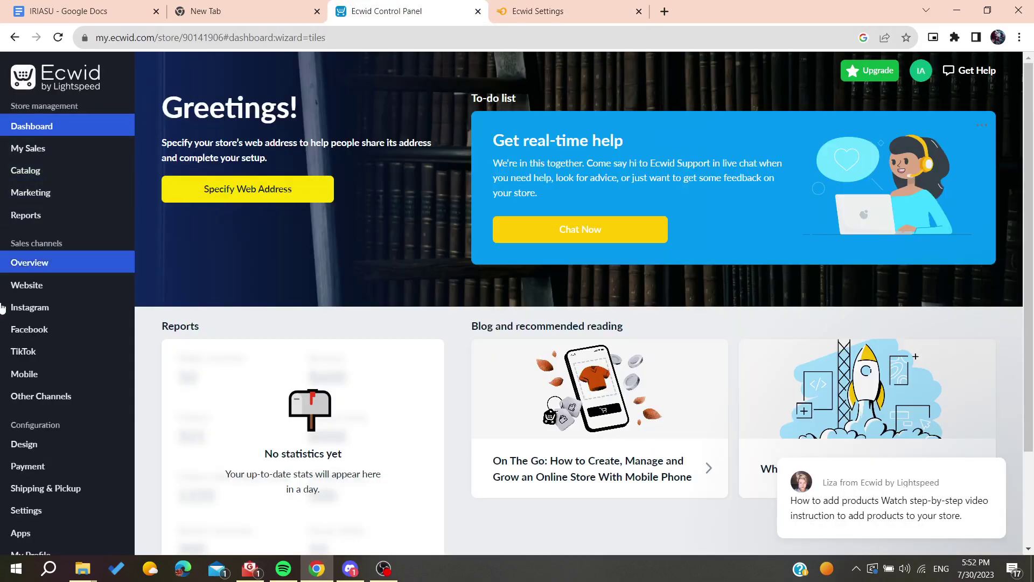
{"action": "scroll", "coordinate": [18, 345], "scroll_direction": "down", "scroll_amount": 1}
- Search the Ecwid App Market for 'order' and open the Order Desk app page
{"action": "scroll", "coordinate": [17, 338], "scroll_direction": "down", "scroll_amount": 1}
{"action": "mouse_move", "coordinate": [28, 458]}
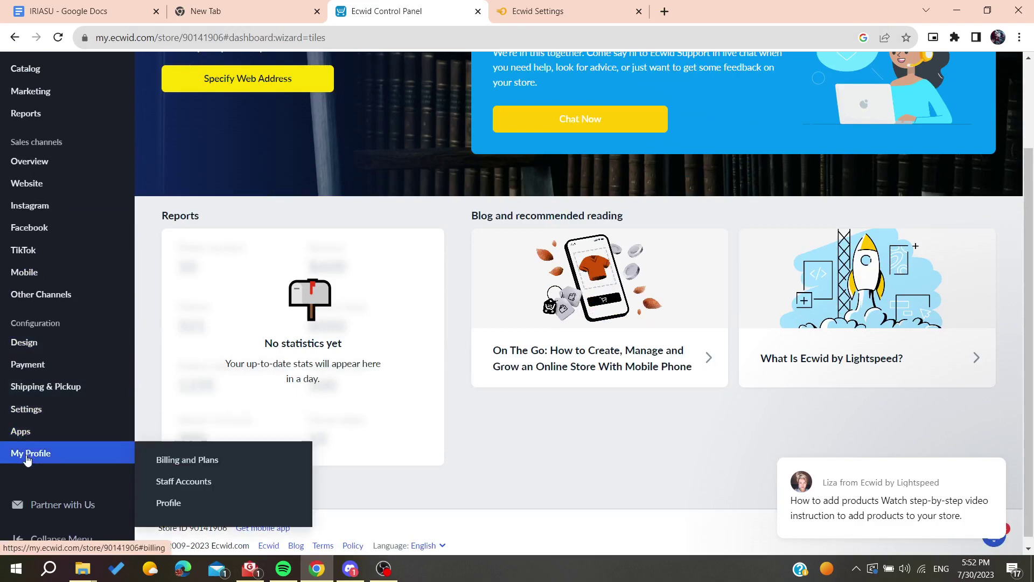
{"action": "scroll", "coordinate": [32, 295], "scroll_direction": "up", "scroll_amount": 1}
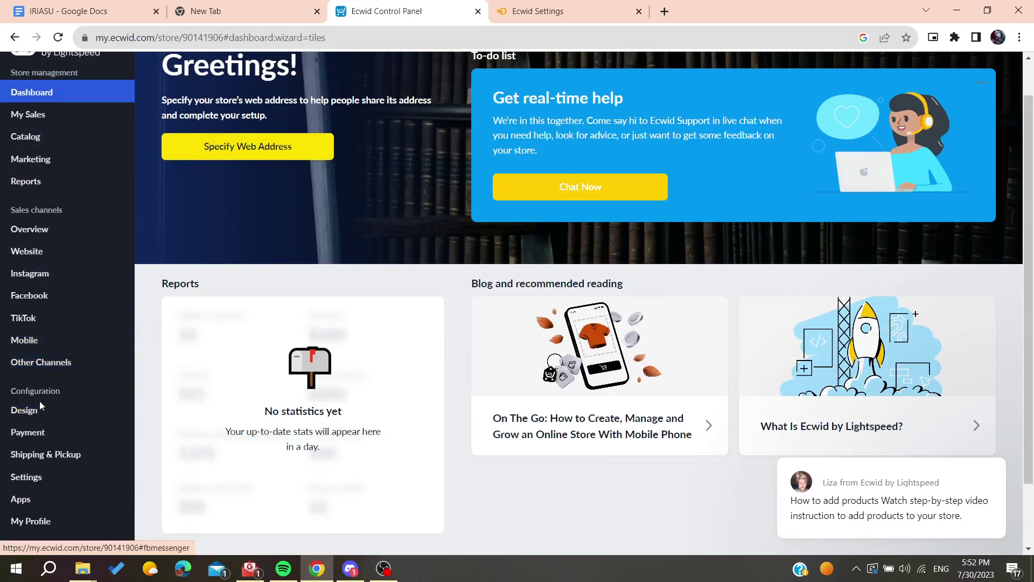
{"action": "left_click", "coordinate": [22, 498]}
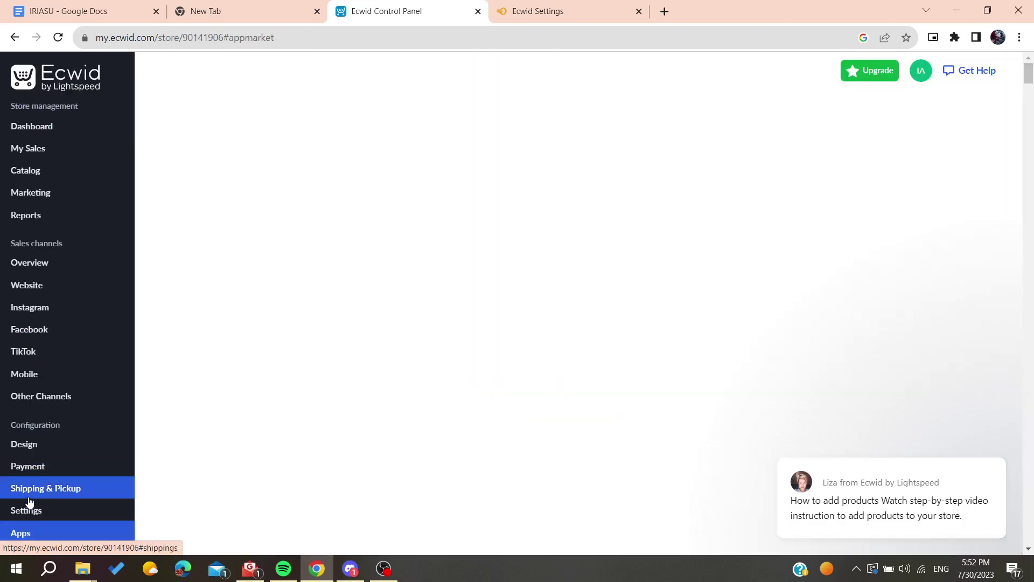
{"action": "left_click", "coordinate": [211, 124]}
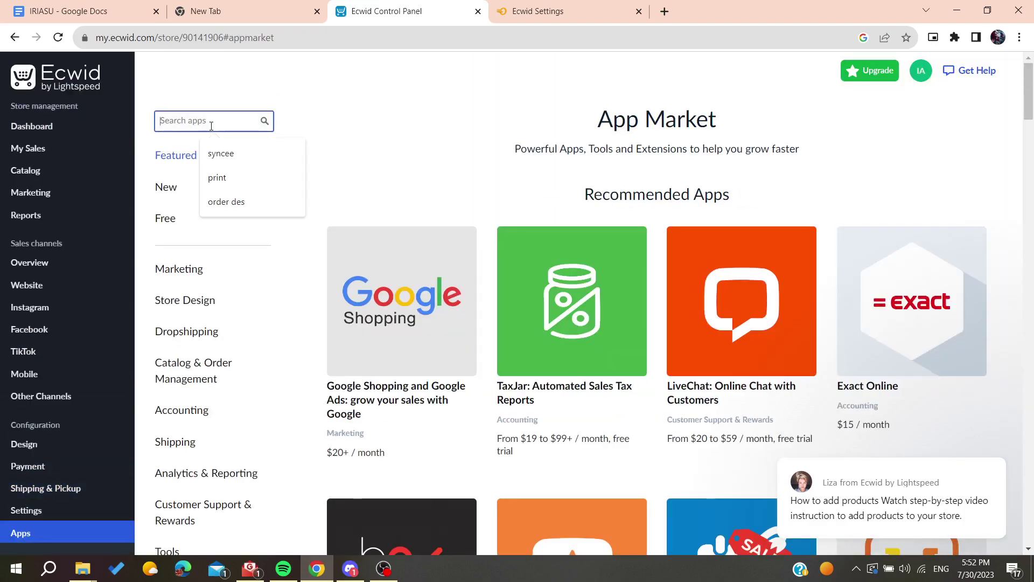
{"action": "type", "text": "o"}
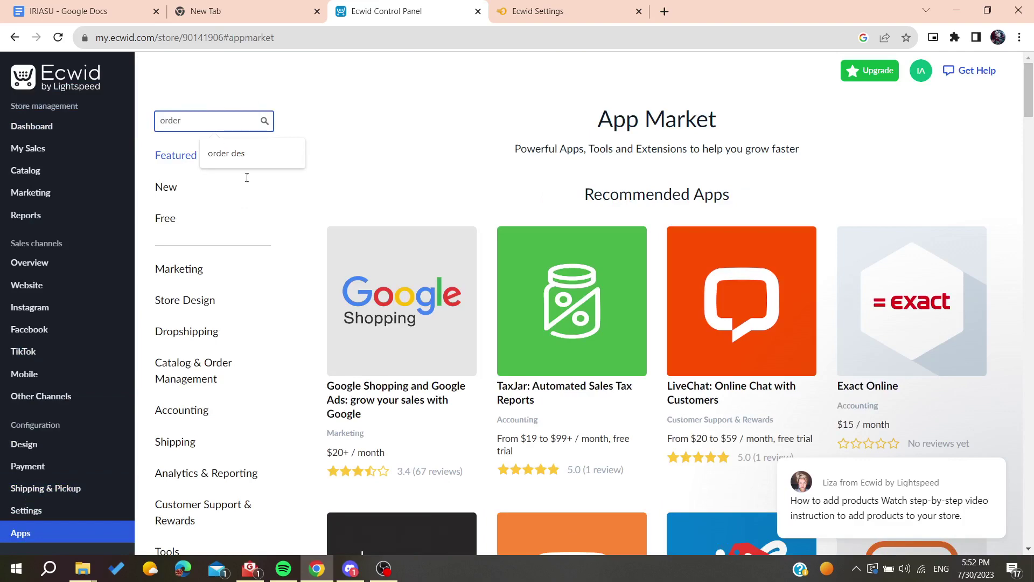
{"action": "type", "text": "rder"}
{"action": "left_click", "coordinate": [547, 238]}
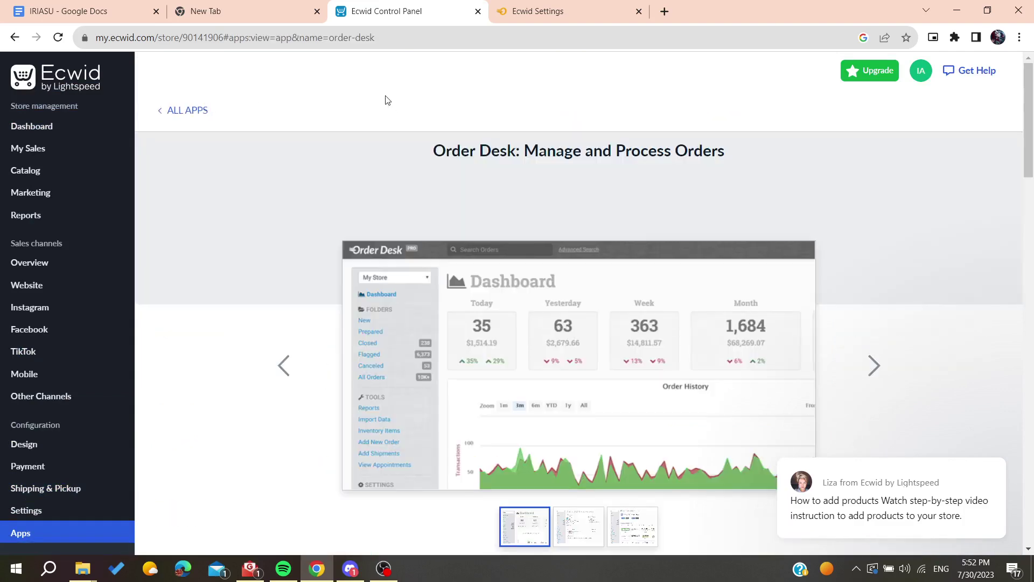
- View the plan upgrades the app requires, then return to the Order Desk app page
{"action": "scroll", "coordinate": [467, 240], "scroll_direction": "down", "scroll_amount": 3}
{"action": "scroll", "coordinate": [500, 211], "scroll_direction": "up", "scroll_amount": 2}
{"action": "scroll", "coordinate": [500, 211], "scroll_direction": "up", "scroll_amount": 2}
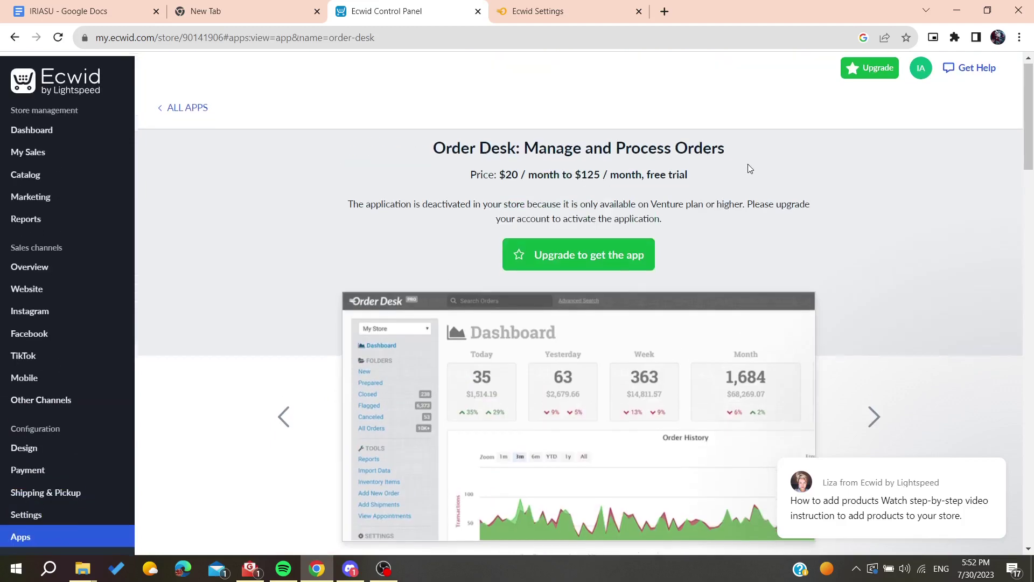
{"action": "left_click", "coordinate": [869, 77]}
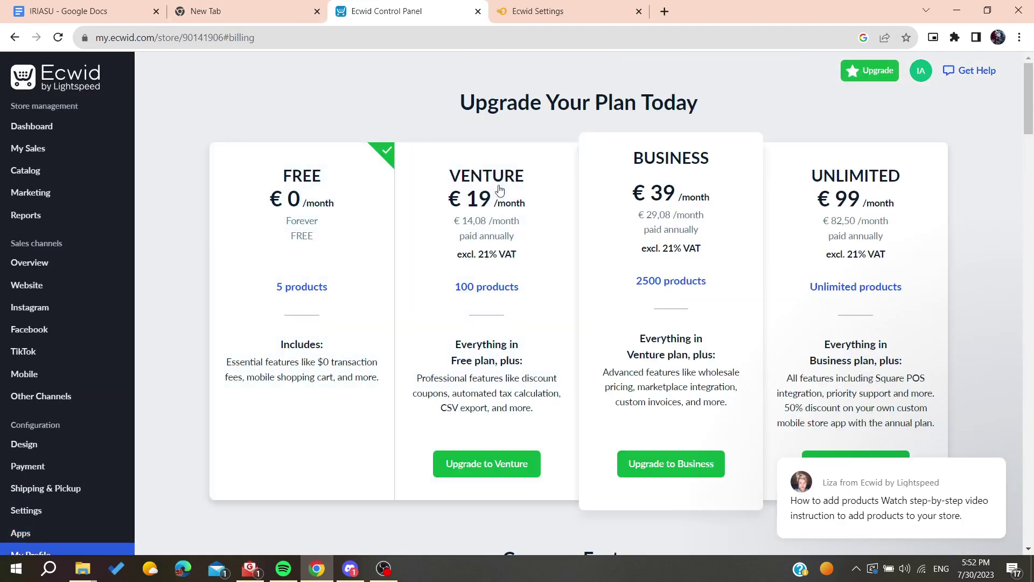
{"action": "left_click", "coordinate": [44, 39]}
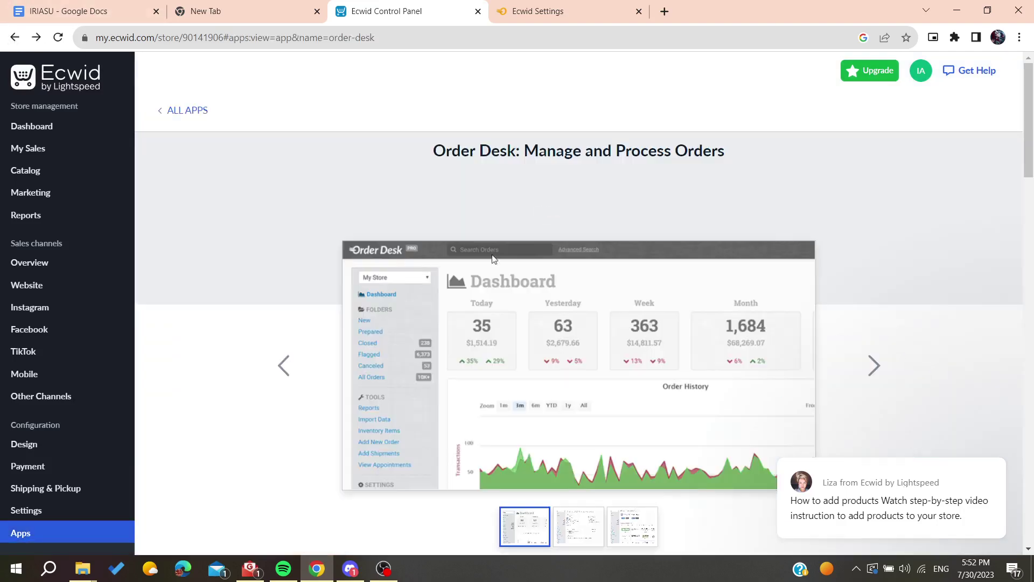
{"action": "scroll", "coordinate": [494, 259], "scroll_direction": "down", "scroll_amount": 4}
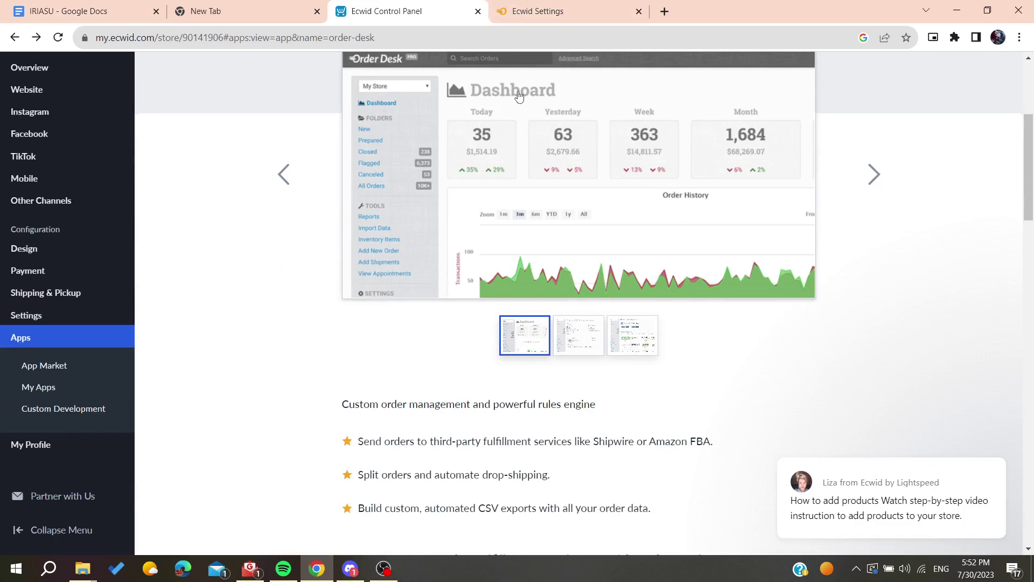
- Compare Order Desk's Ecwid and Printify settings, ending on the Ecwid Order Desk app page
{"action": "left_click", "coordinate": [555, 7]}
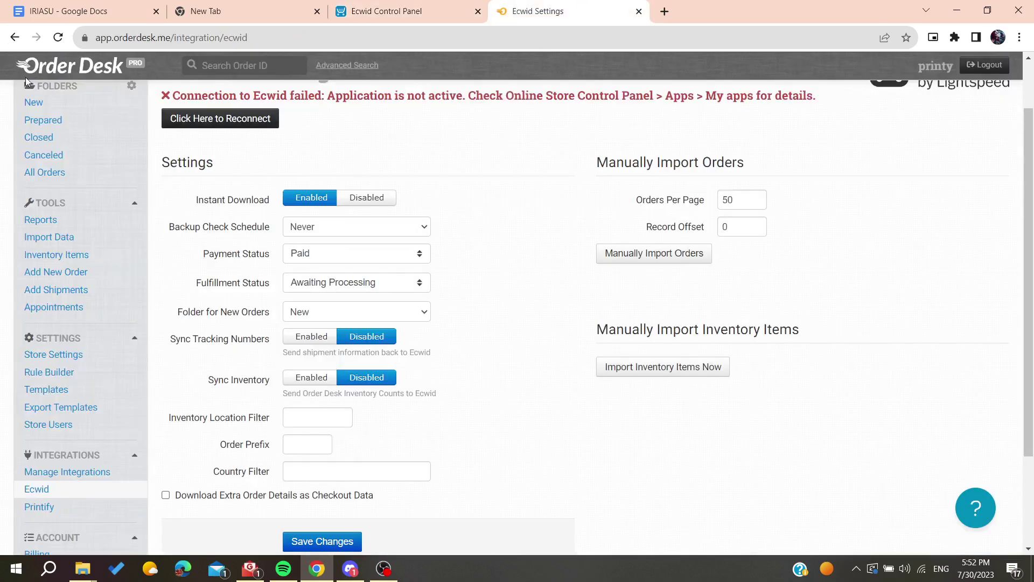
{"action": "left_click", "coordinate": [396, 10]}
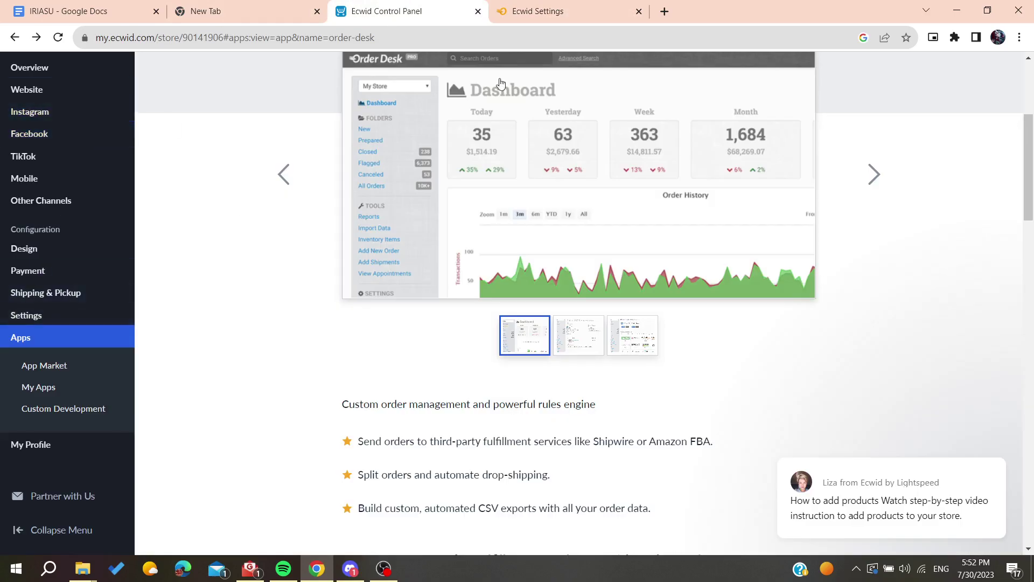
{"action": "left_click", "coordinate": [539, 11]}
{"action": "left_click", "coordinate": [35, 508]}
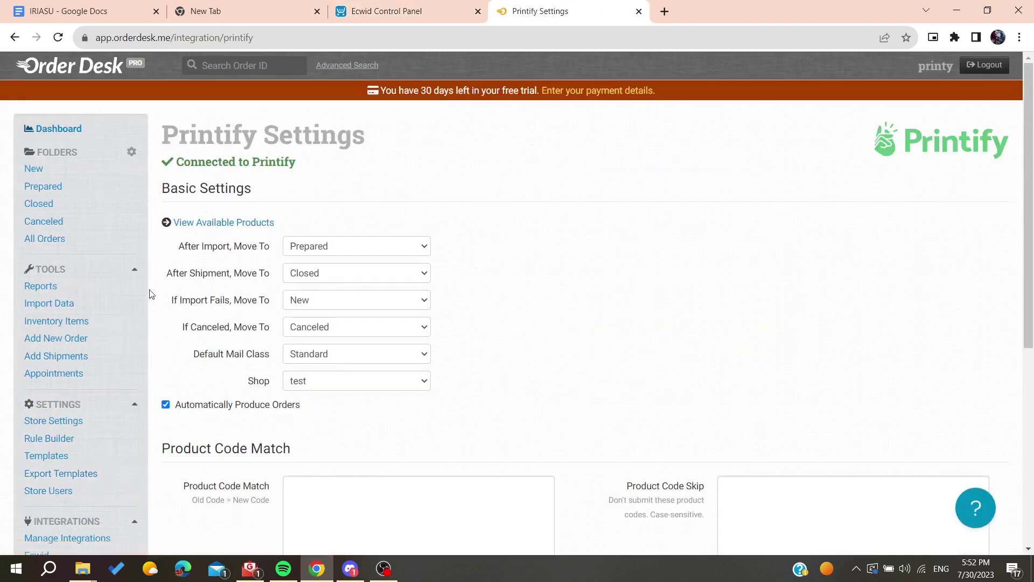
{"action": "left_click", "coordinate": [396, 10]}
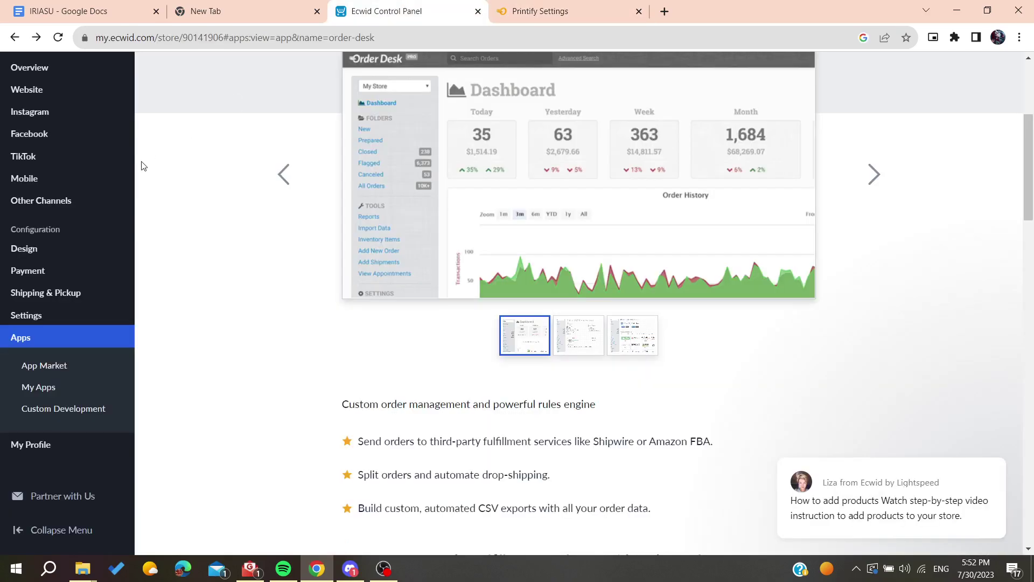
{"action": "scroll", "coordinate": [142, 165], "scroll_direction": "up", "scroll_amount": 4}
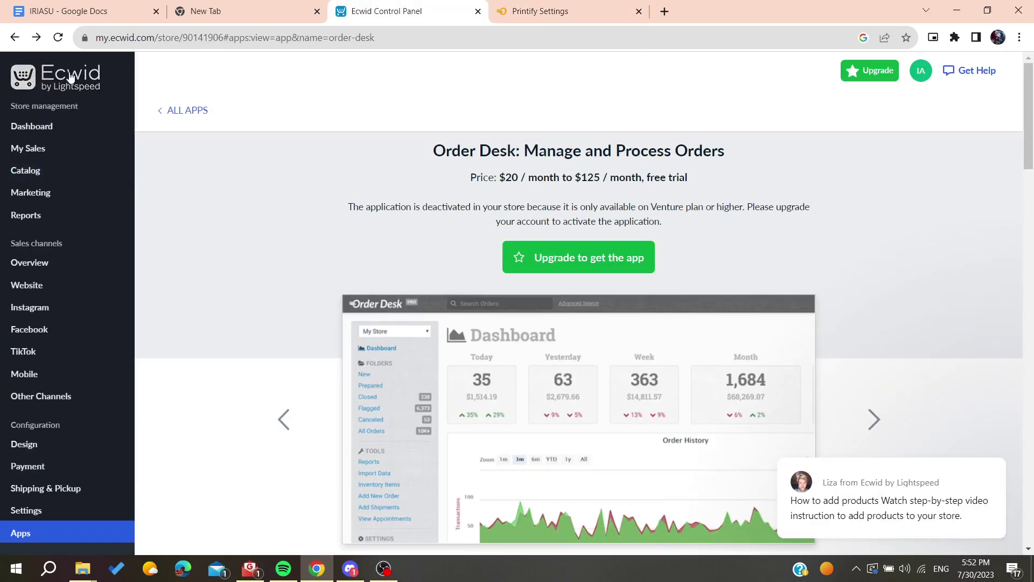